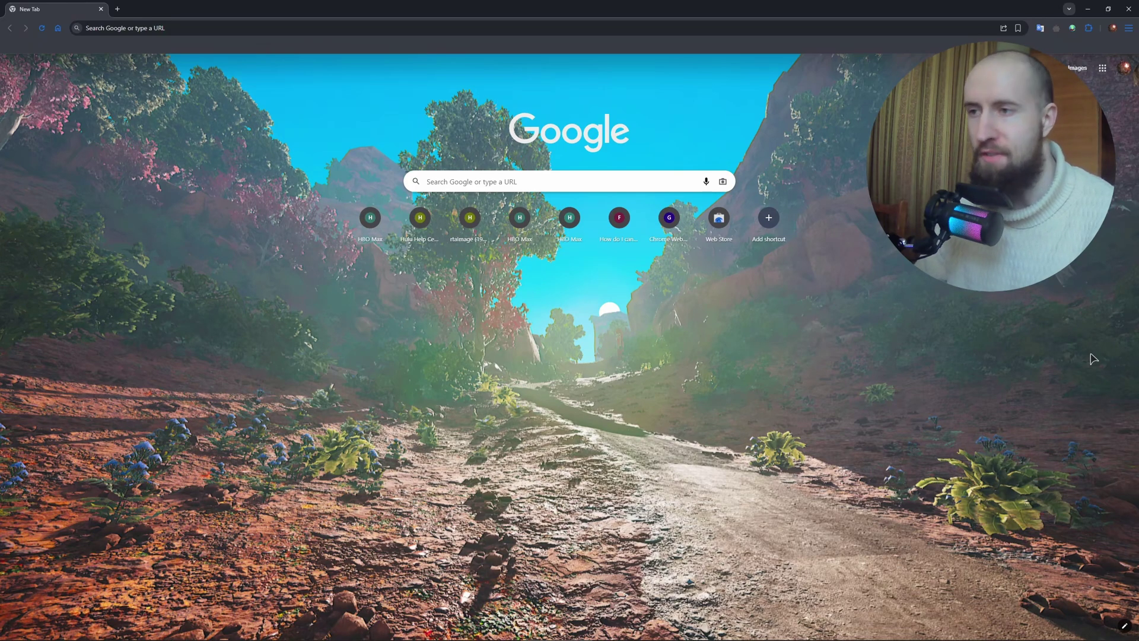
Google 'seamless coop' and open the Nexus Mods result for Seamless Co-op (Elden Ring).
click(818, 28)
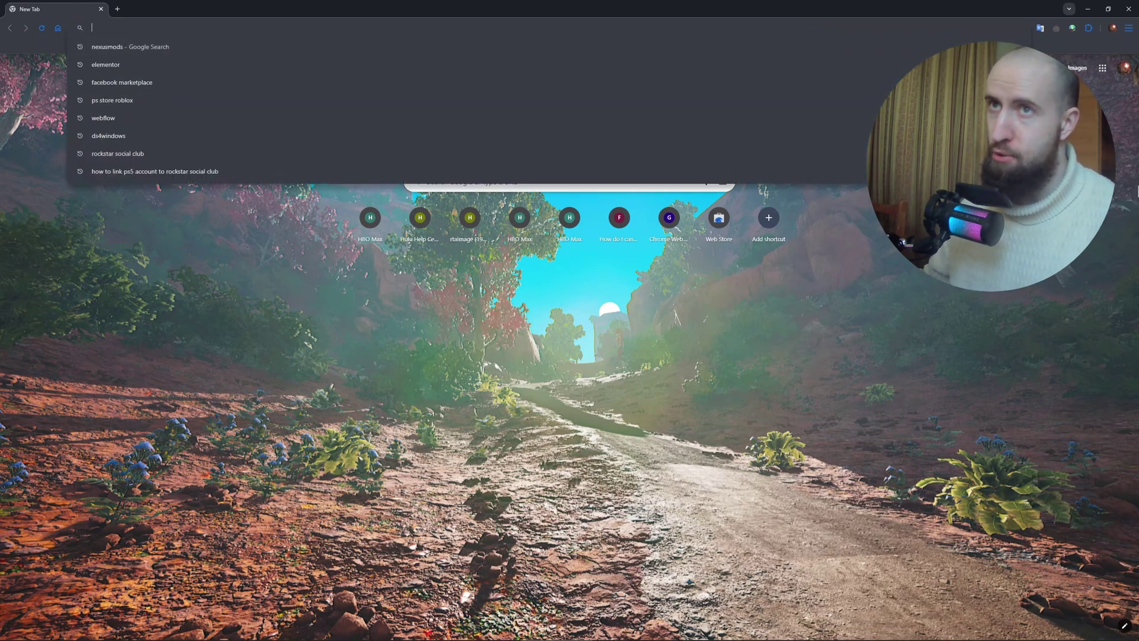
text(seem)
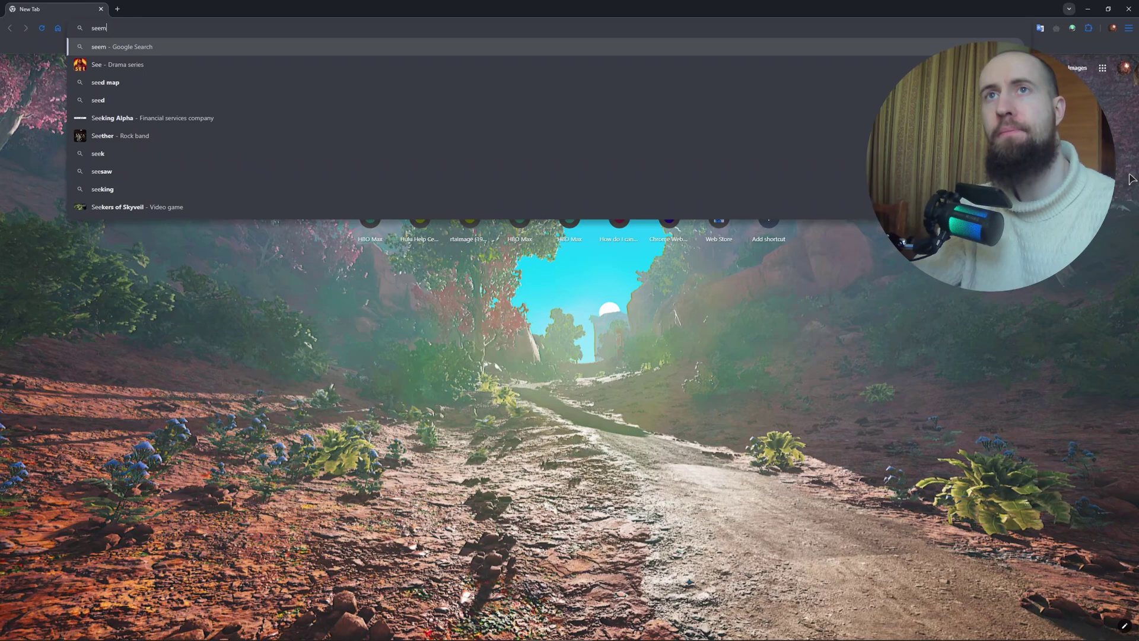
text(:es)
key(Down)
key(Down)
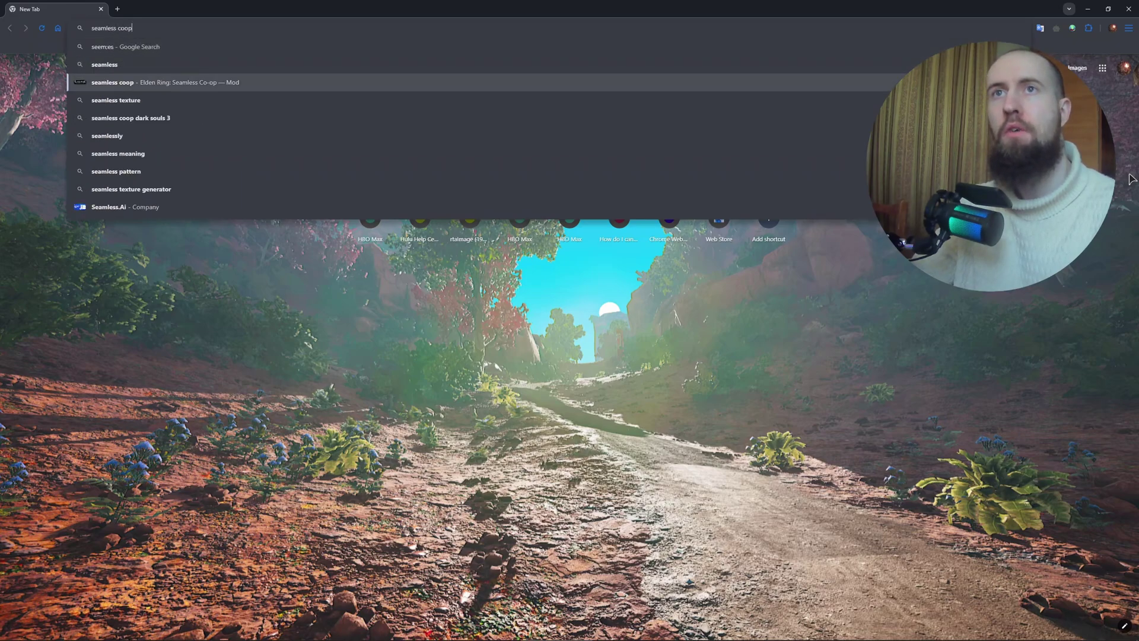
key(Return)
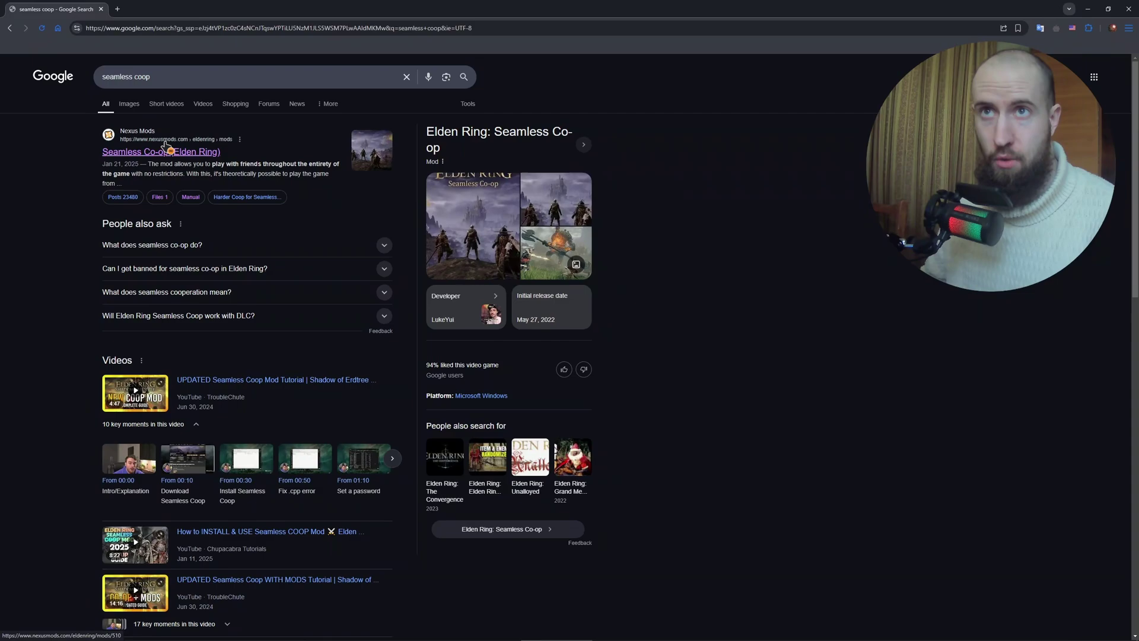
click(168, 150)
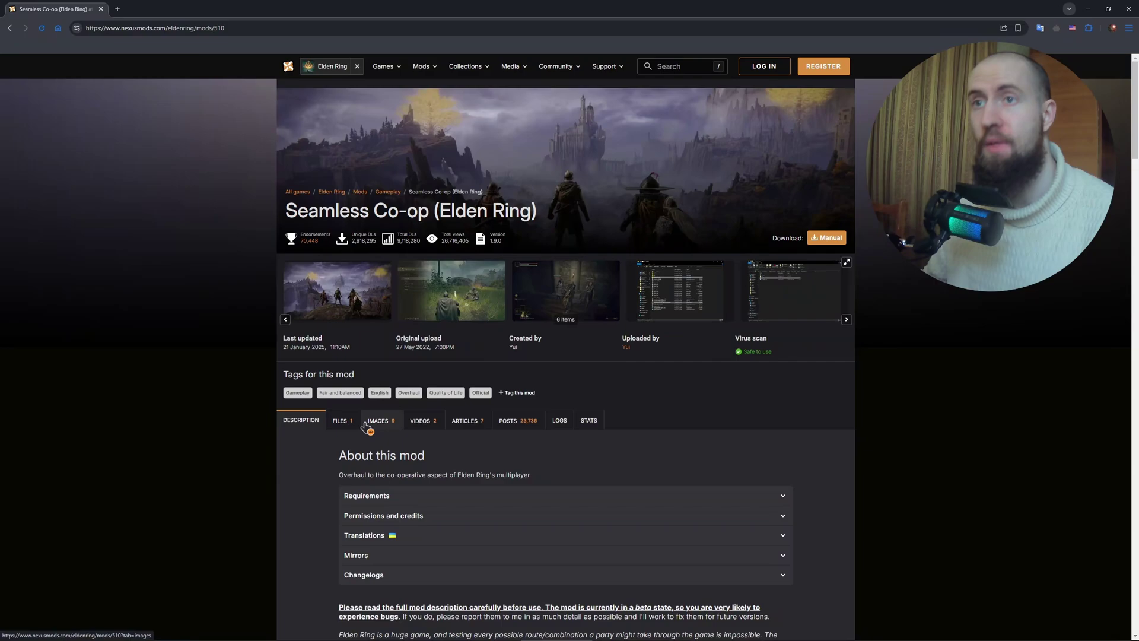
scroll(472, 437, down, 2)
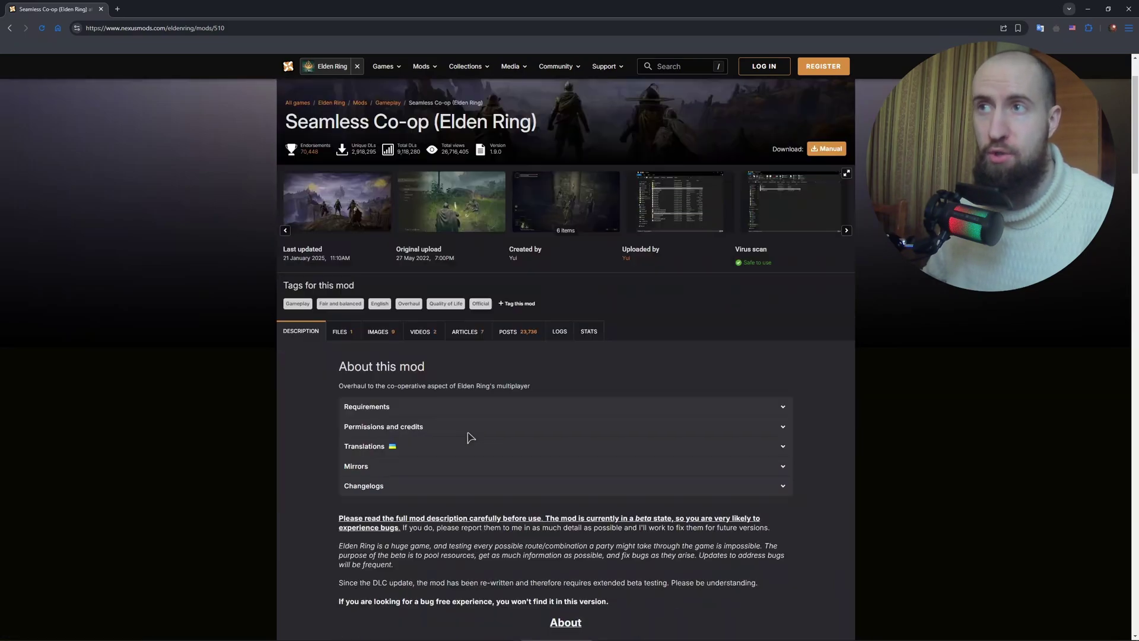
scroll(552, 428, down, 6)
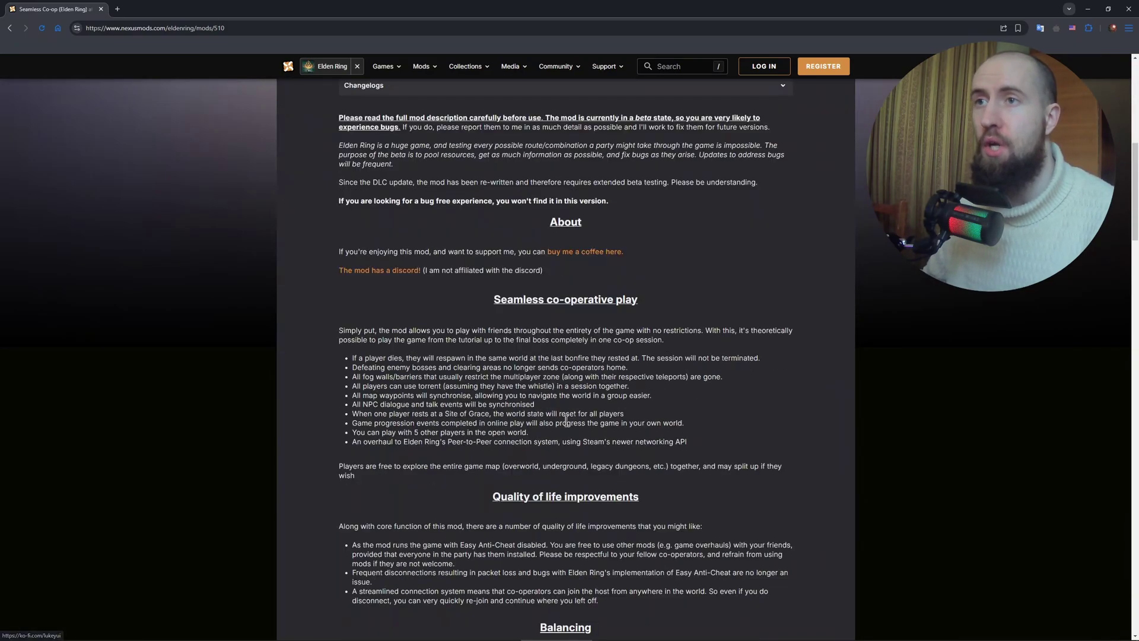
scroll(566, 420, down, 3)
scroll(567, 420, down, 3)
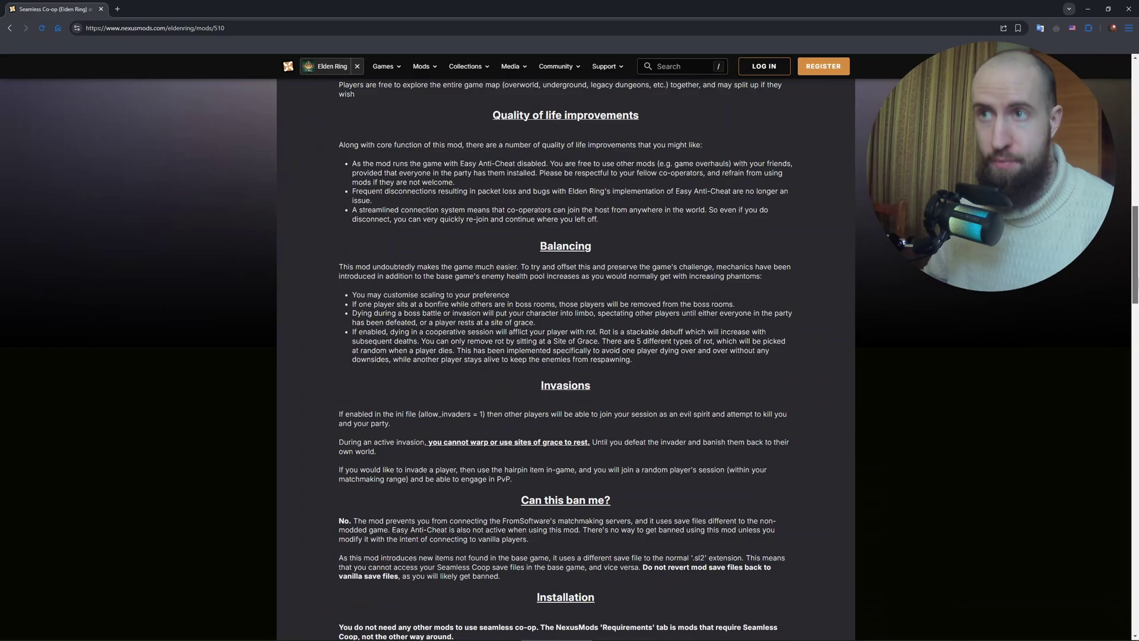
scroll(1135, 328, down, 4)
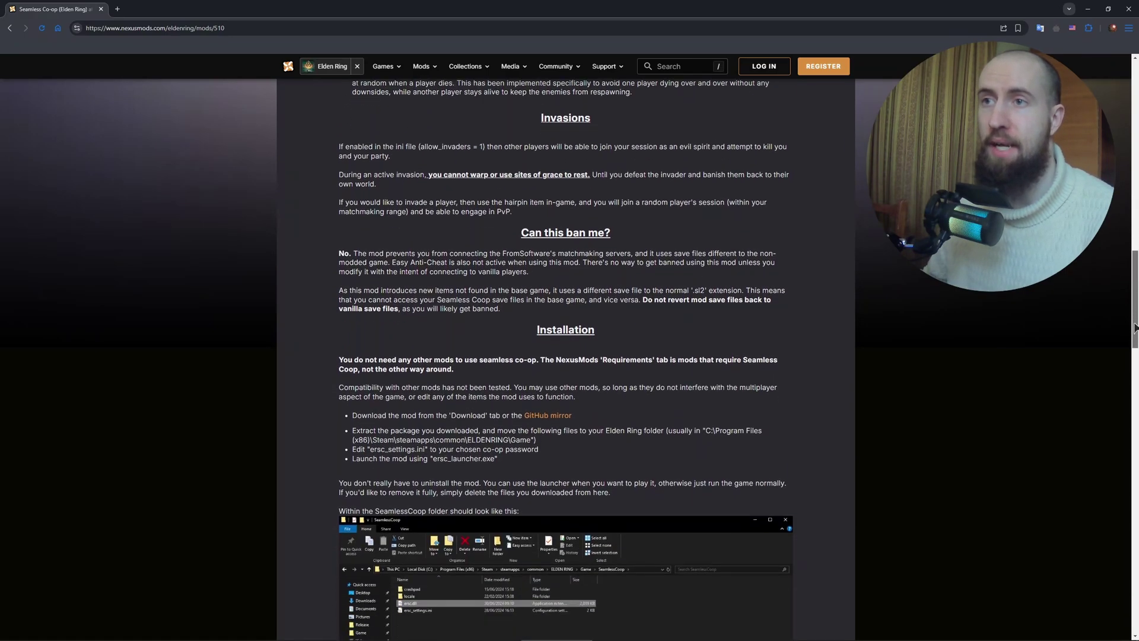
drag(1135, 328, 1135, 132)
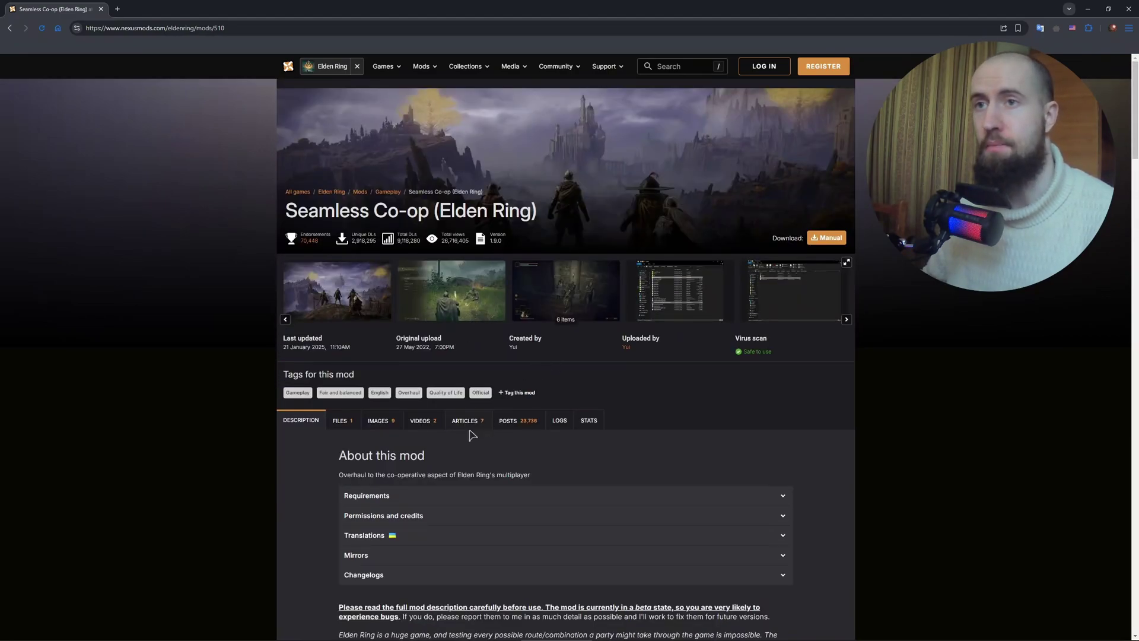
From the FILES tab, start a manual Slow Download of the Seamless Co-op v1.9.0 zip.
click(358, 425)
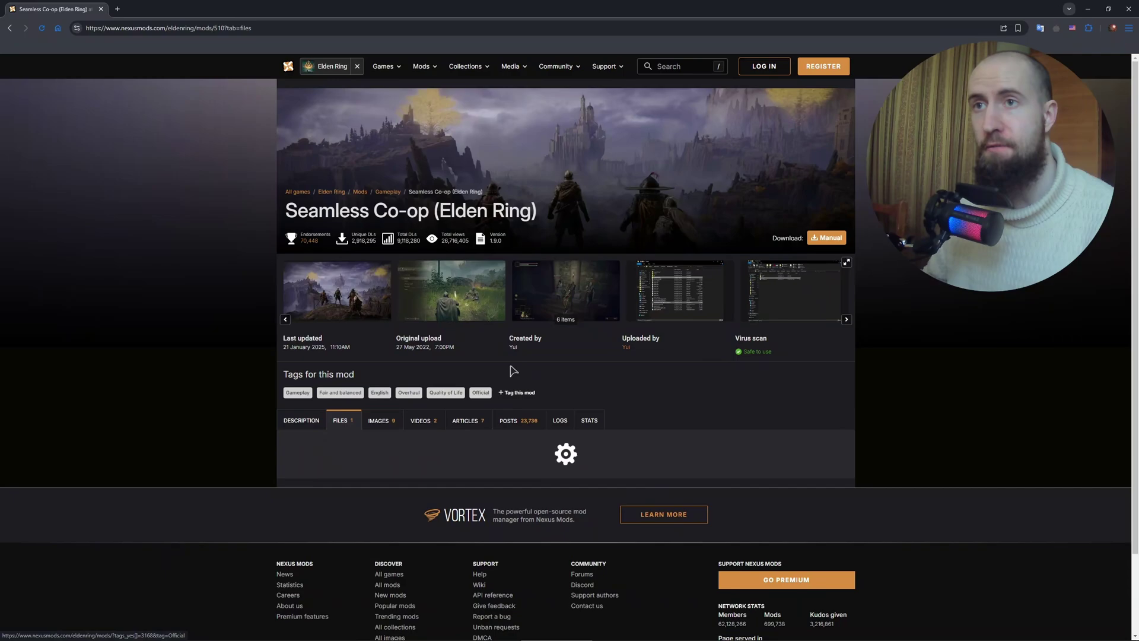
scroll(360, 426, down, 2)
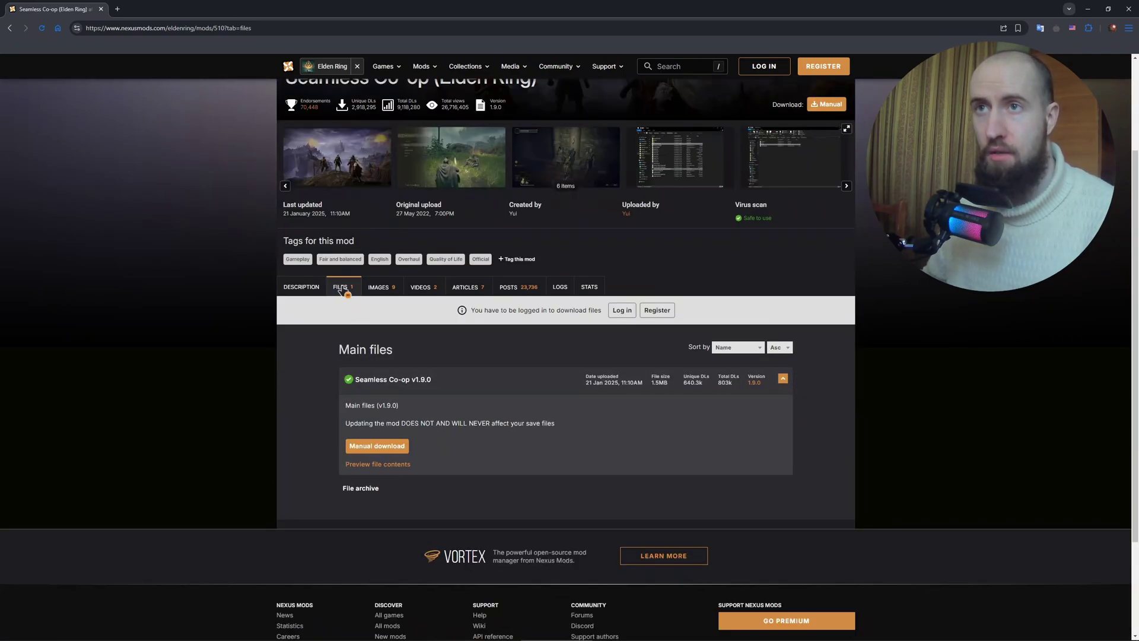
click(390, 448)
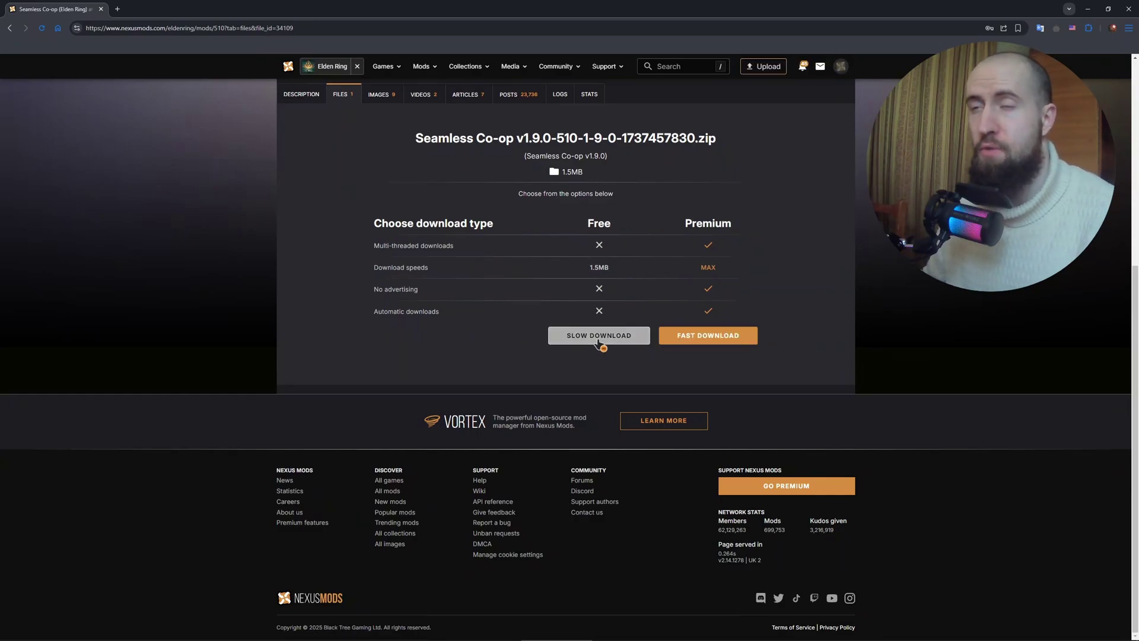
scroll(600, 343, up, 1)
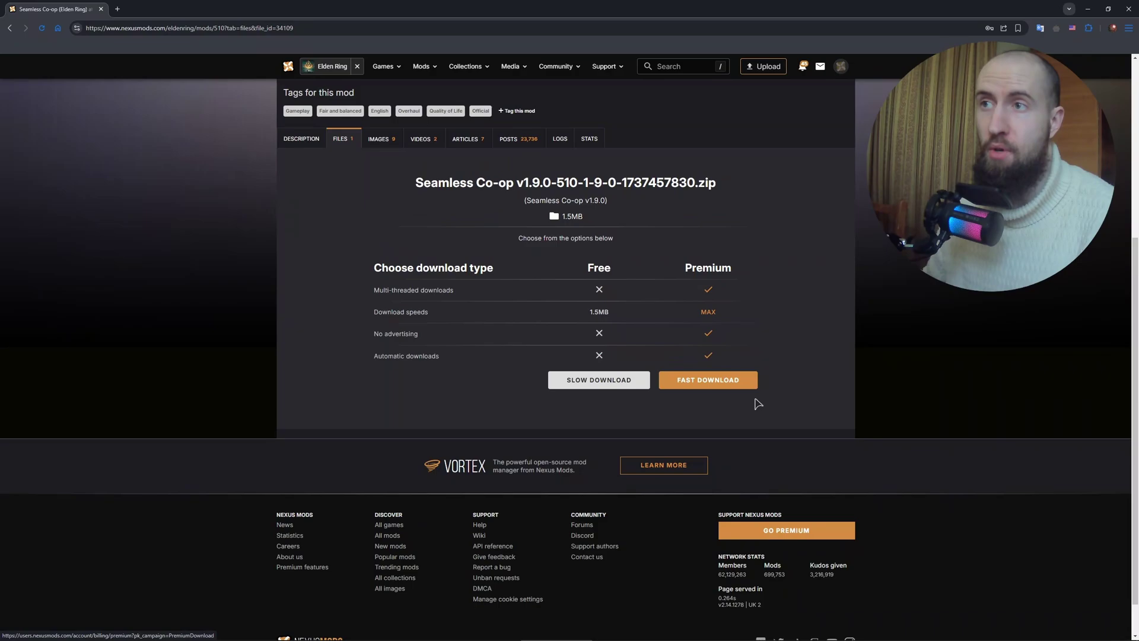
click(611, 383)
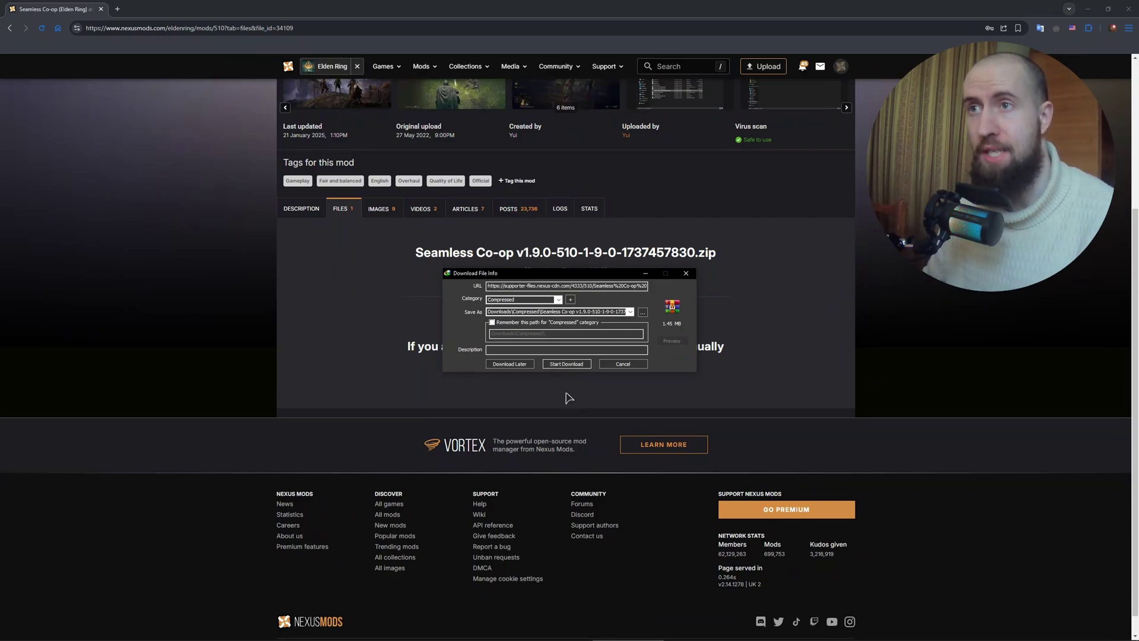
Download the 1.45 MB Seamless Co-op zip with IDM and open the finished archive.
click(579, 363)
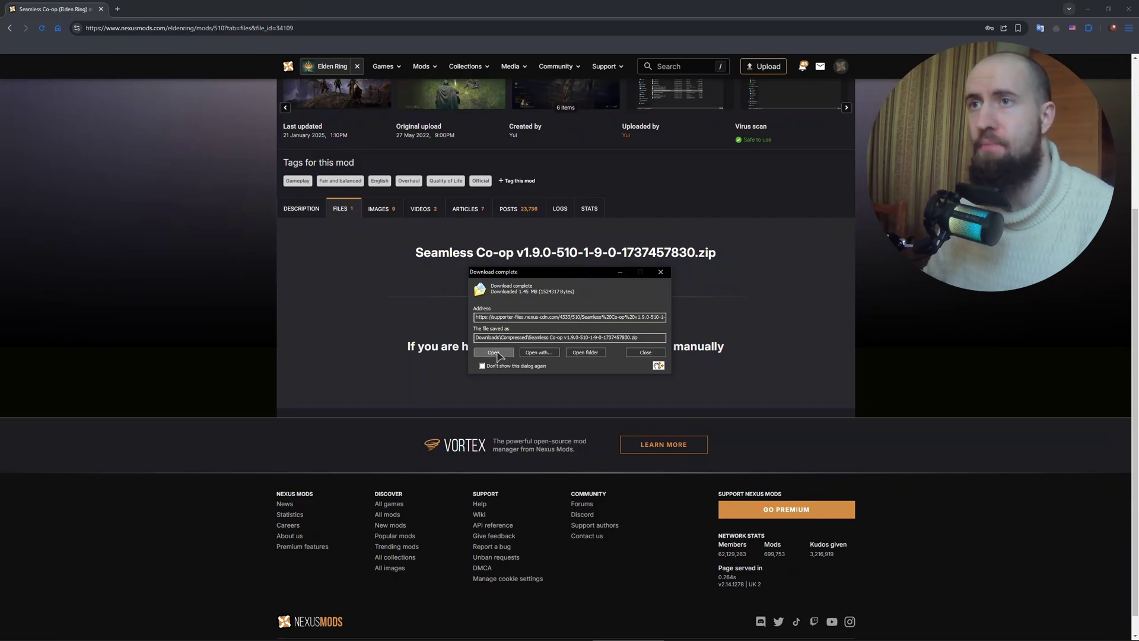
click(493, 353)
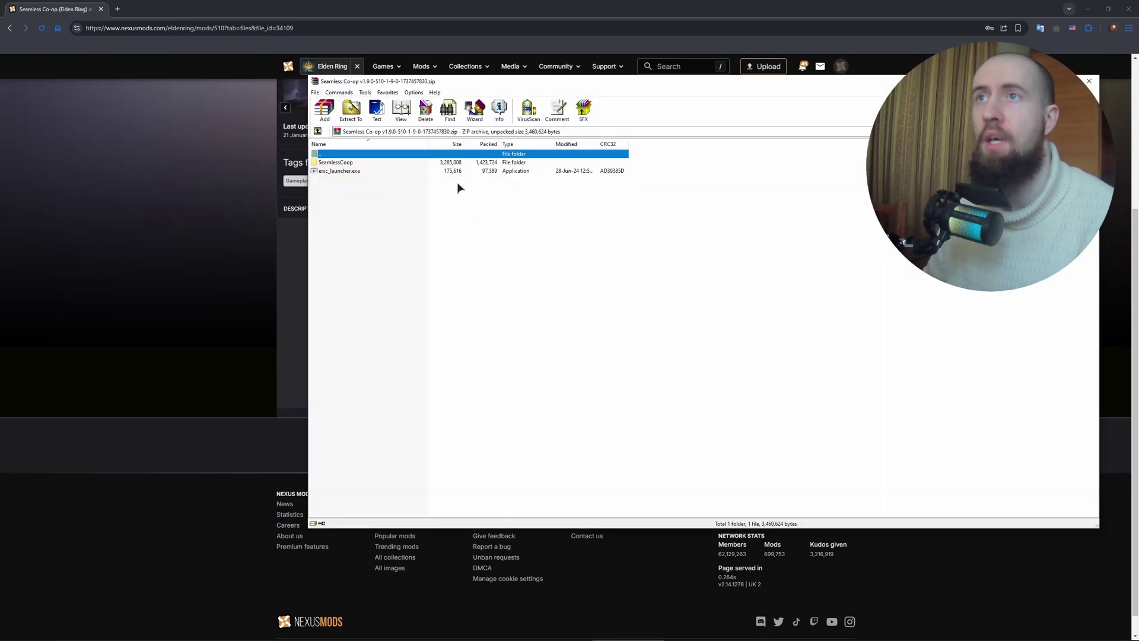
Position the WinRAR window and review the SeamlessCoop folder and ersc_launcher.exe entries.
drag(438, 84, 392, 102)
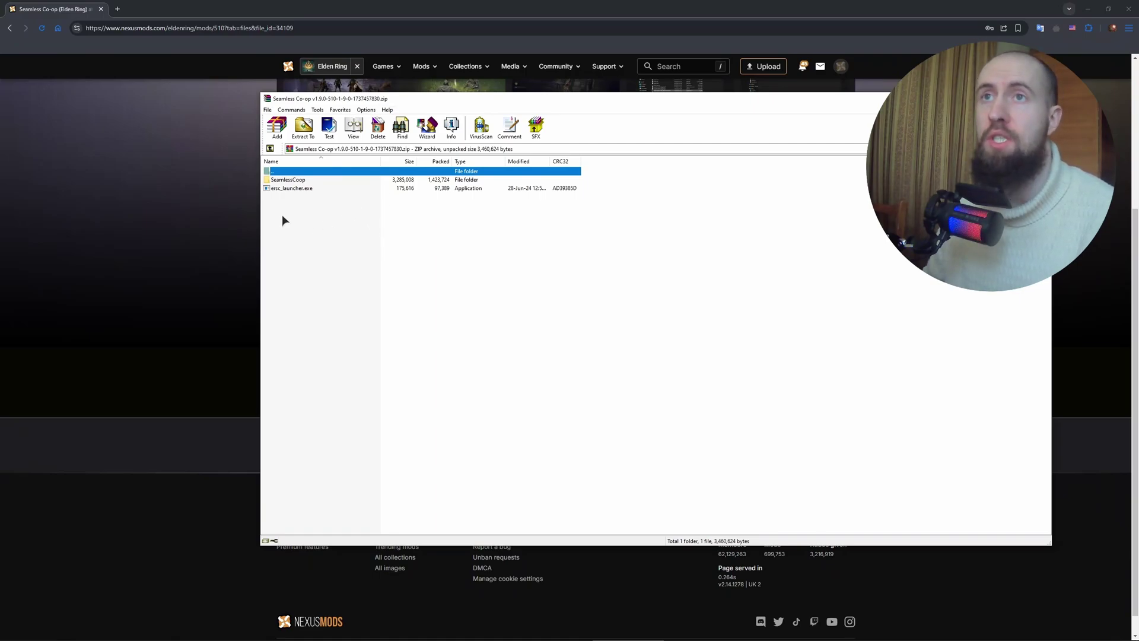
key(ctrl+a)
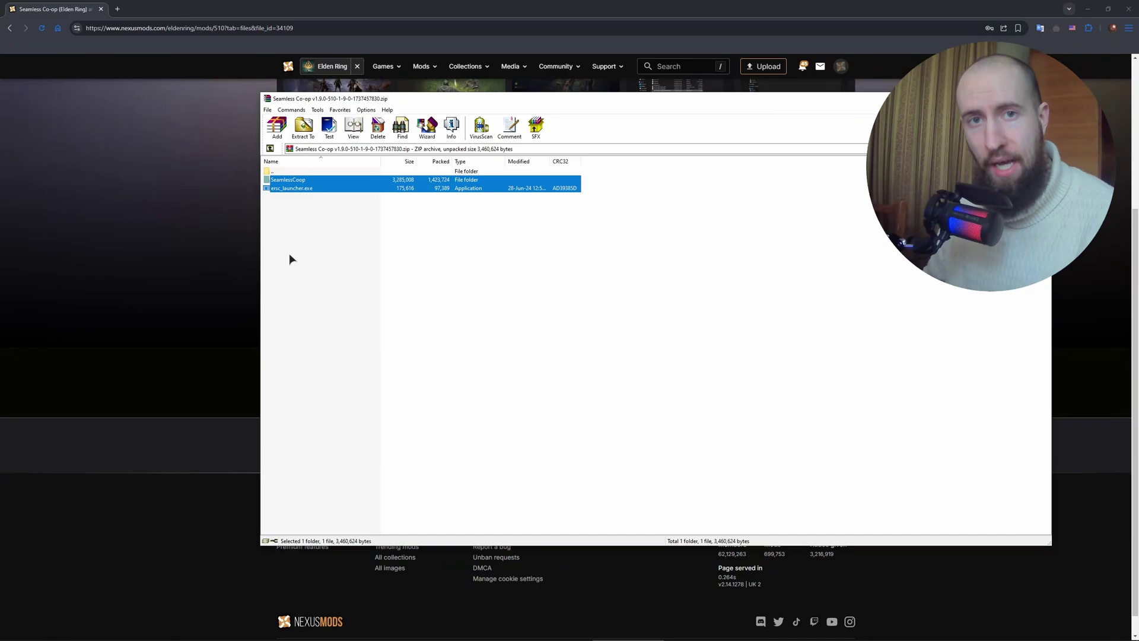
click(314, 231)
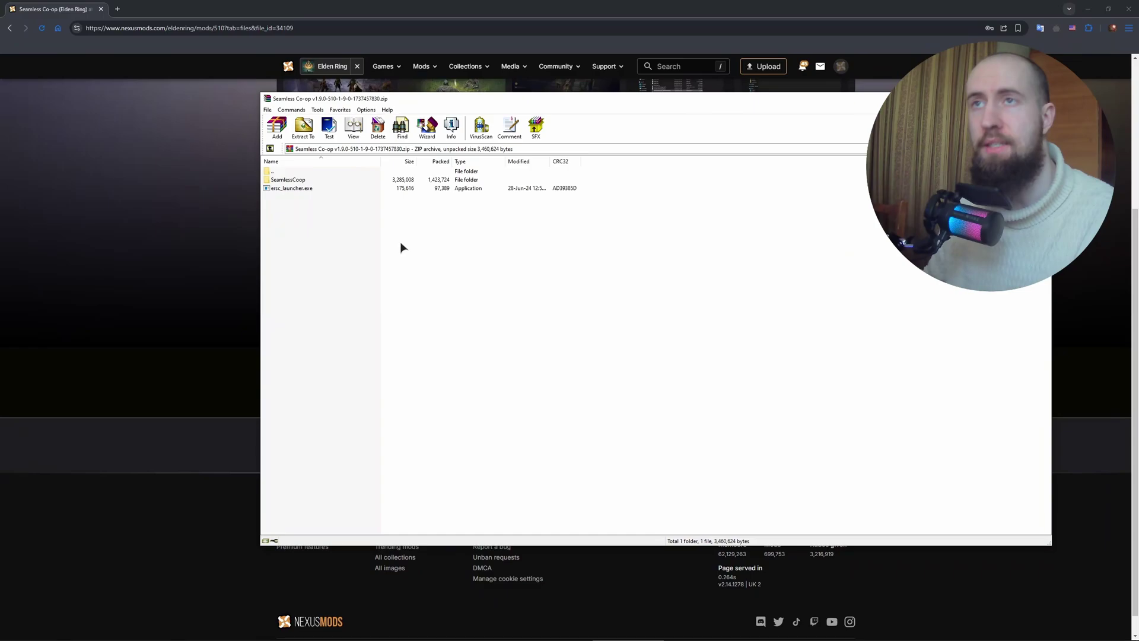
Navigate File Explorer to F:\SteamLibrary\steamapps\common\ELDEN RING\Game.
key(alt+Tab)
drag(379, 93, 333, 100)
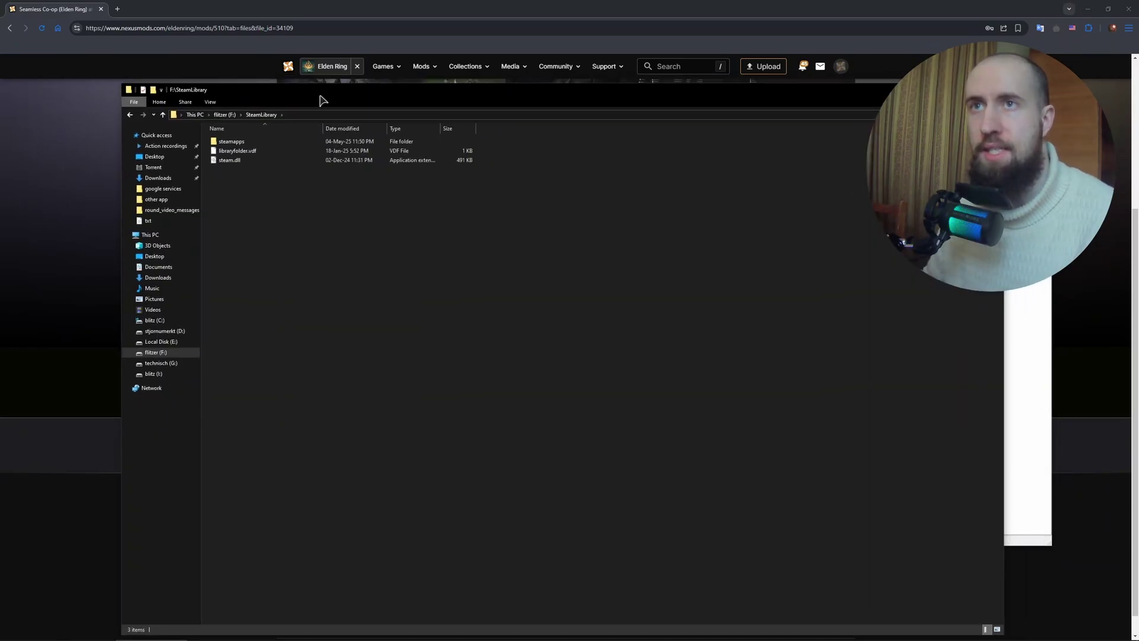
double_click(238, 142)
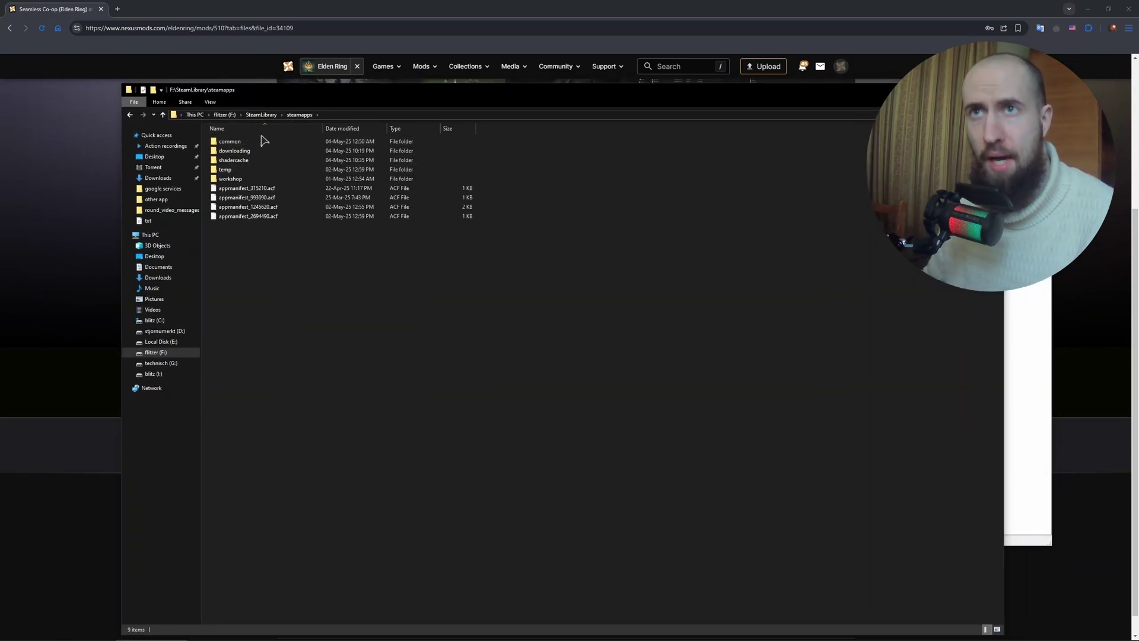
double_click(262, 142)
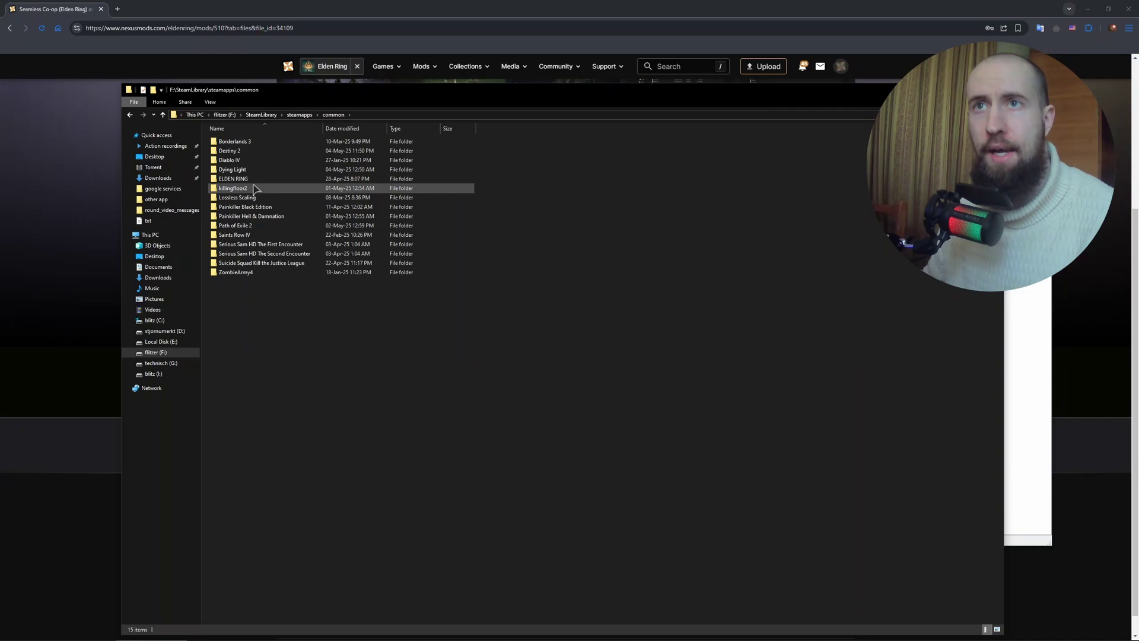
double_click(256, 180)
click(238, 153)
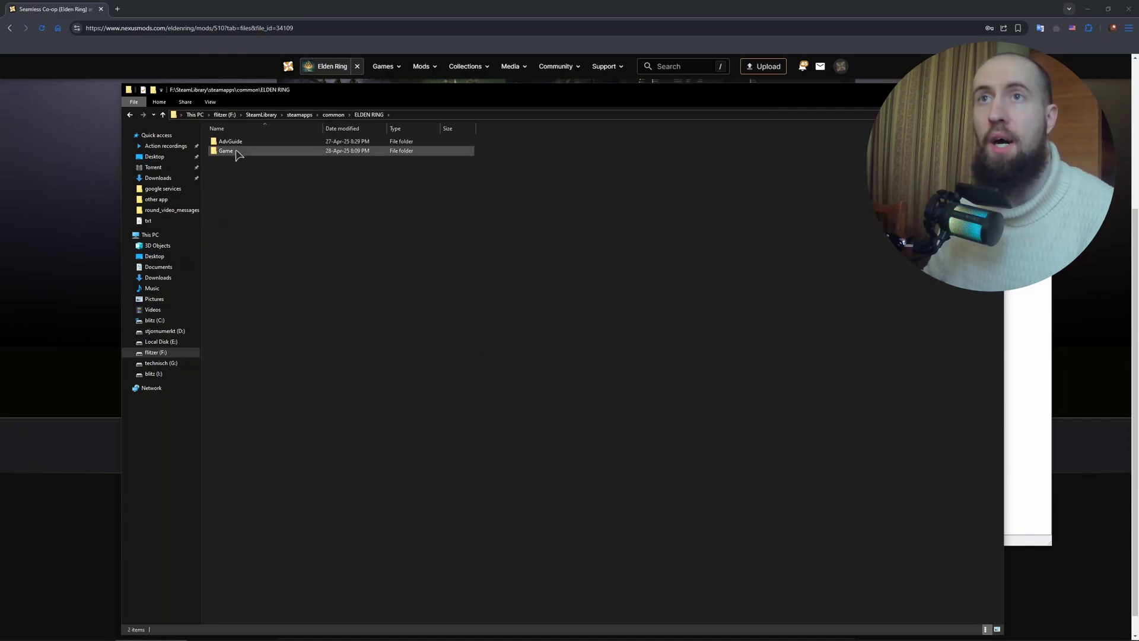
double_click(238, 153)
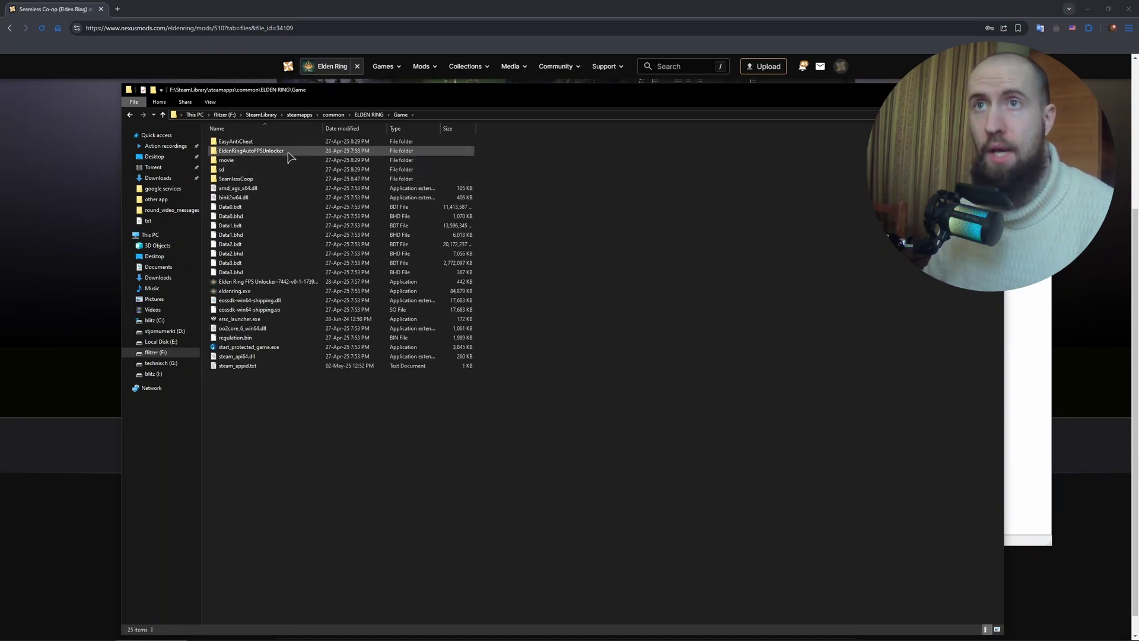
drag(379, 92, 315, 74)
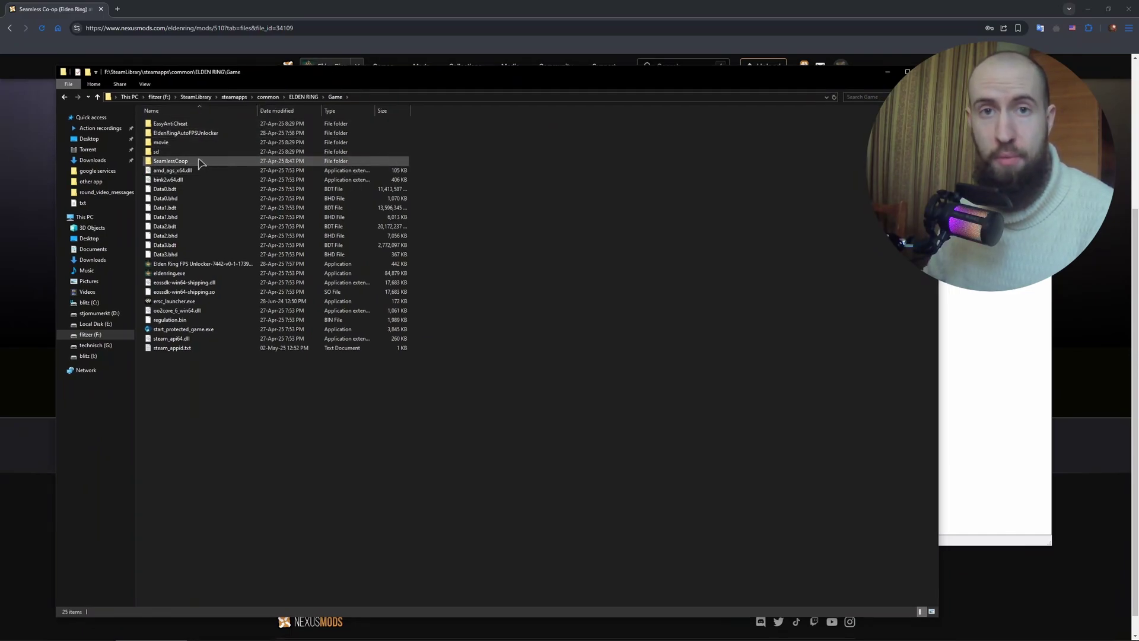
Select both SeamlessCoop and ersc_launcher.exe in the WinRAR archive.
key(alt+Tab)
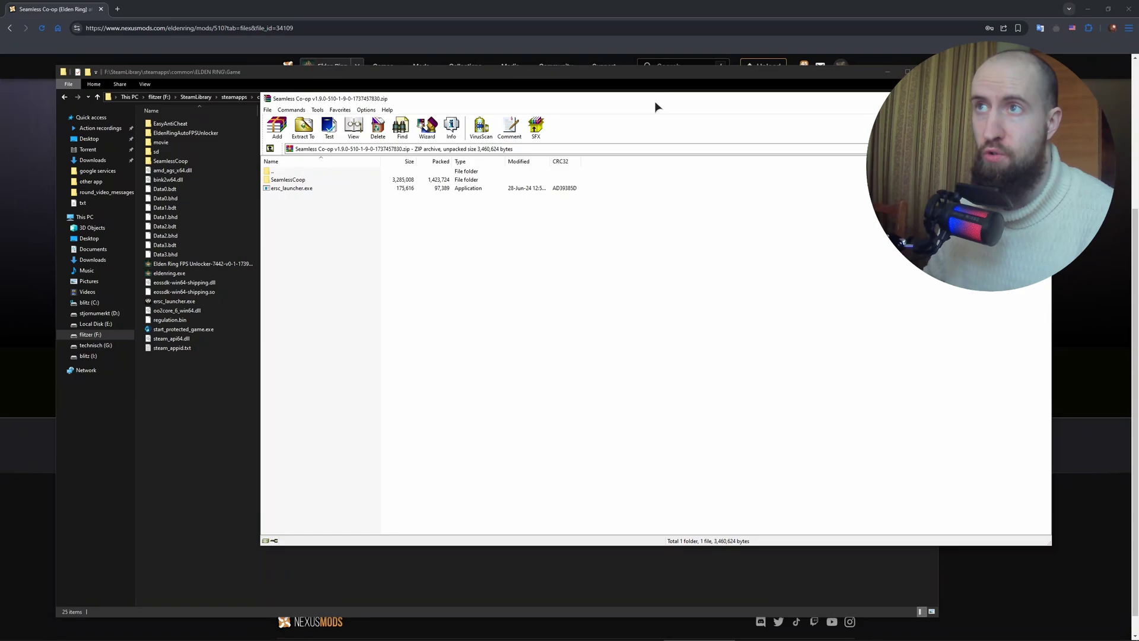
drag(655, 101, 993, 114)
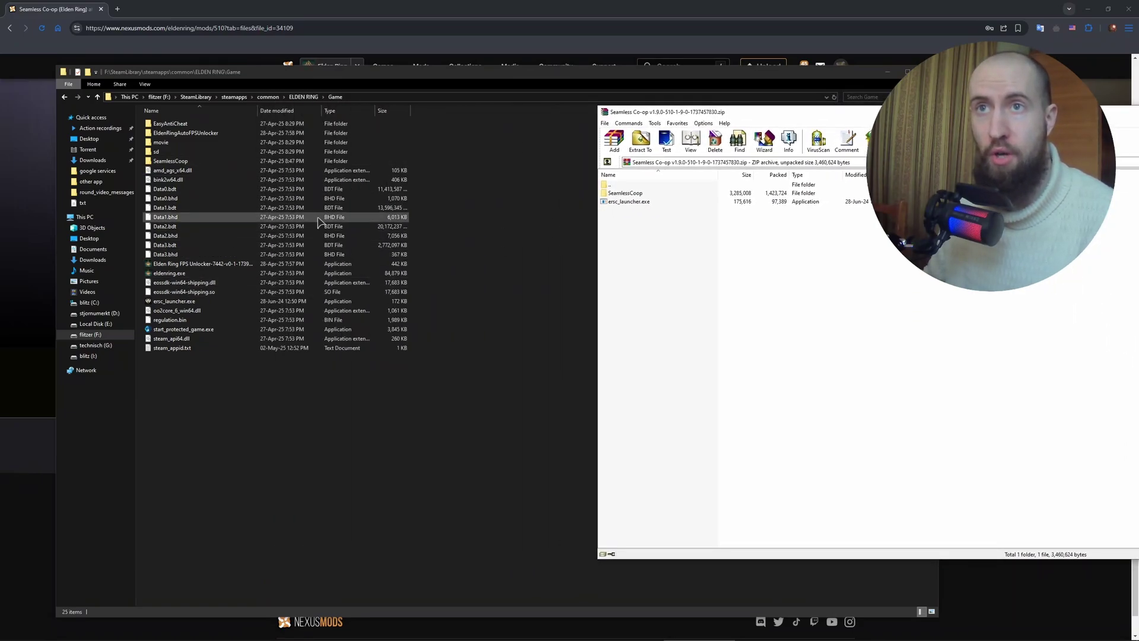
drag(647, 238, 621, 196)
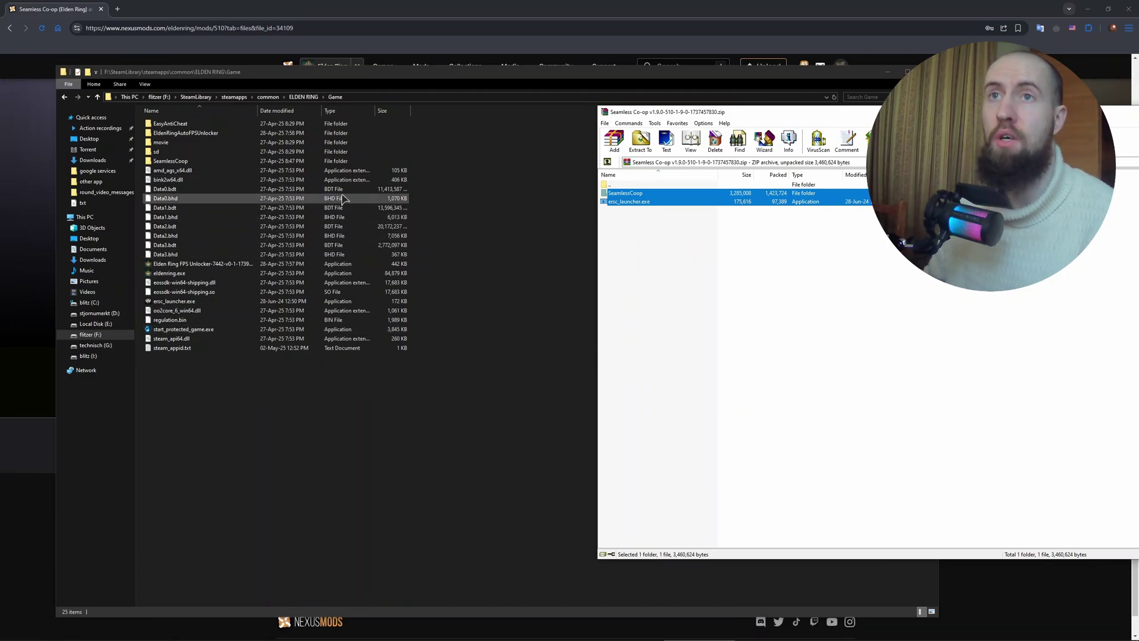
Reopen the ELDEN RING Game folder and close the WinRAR archive window.
click(304, 96)
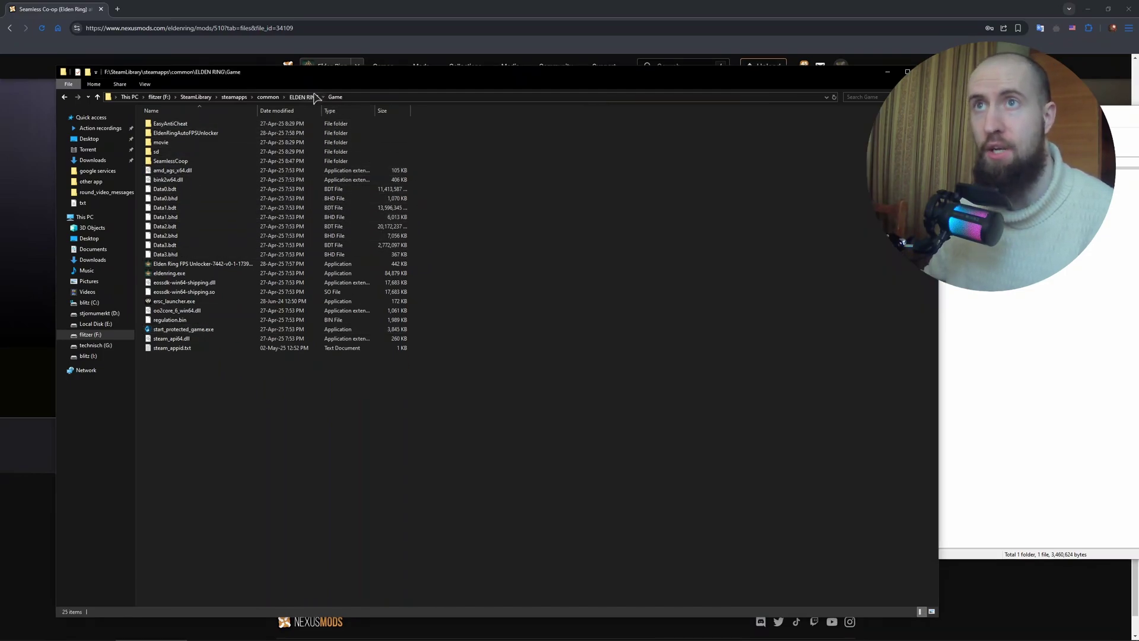
double_click(226, 134)
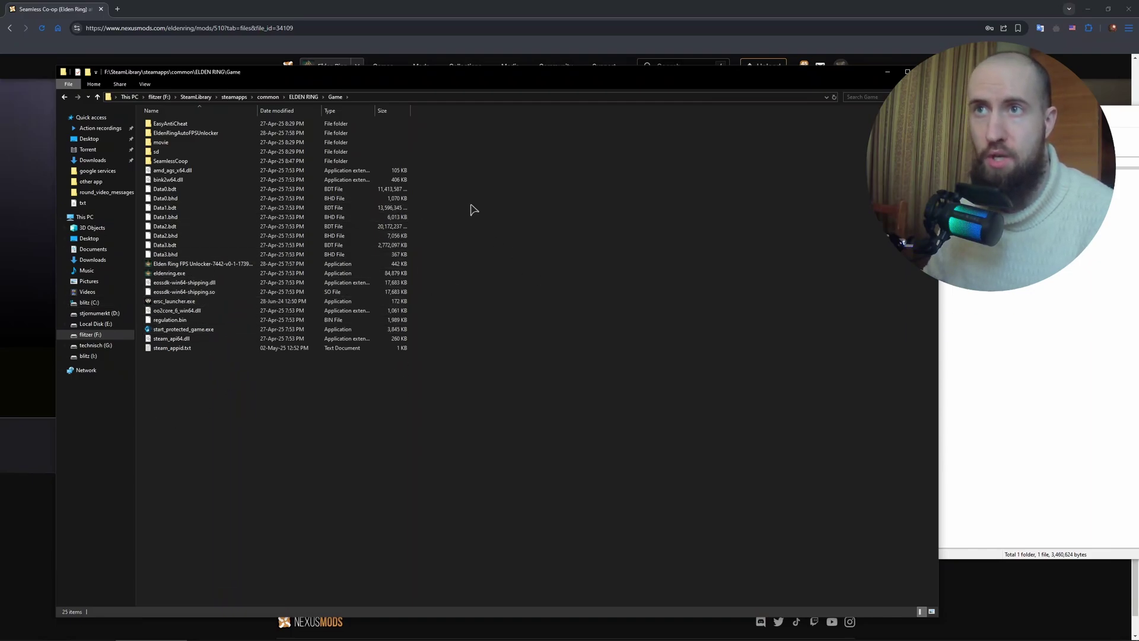
drag(1115, 113, 789, 140)
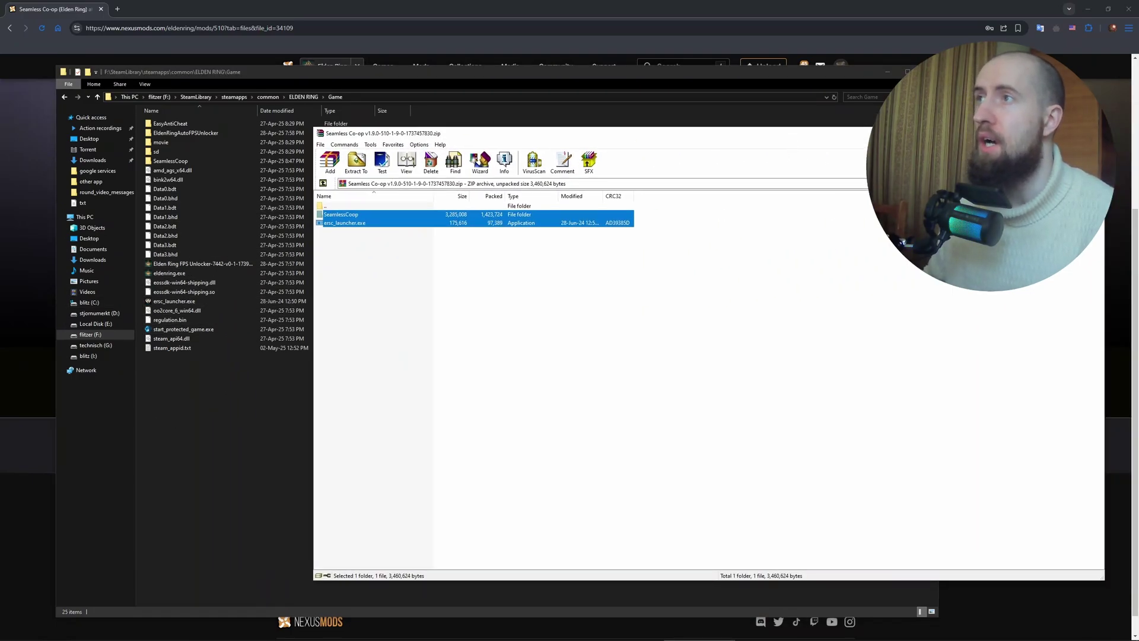
click(1095, 133)
drag(450, 77, 529, 75)
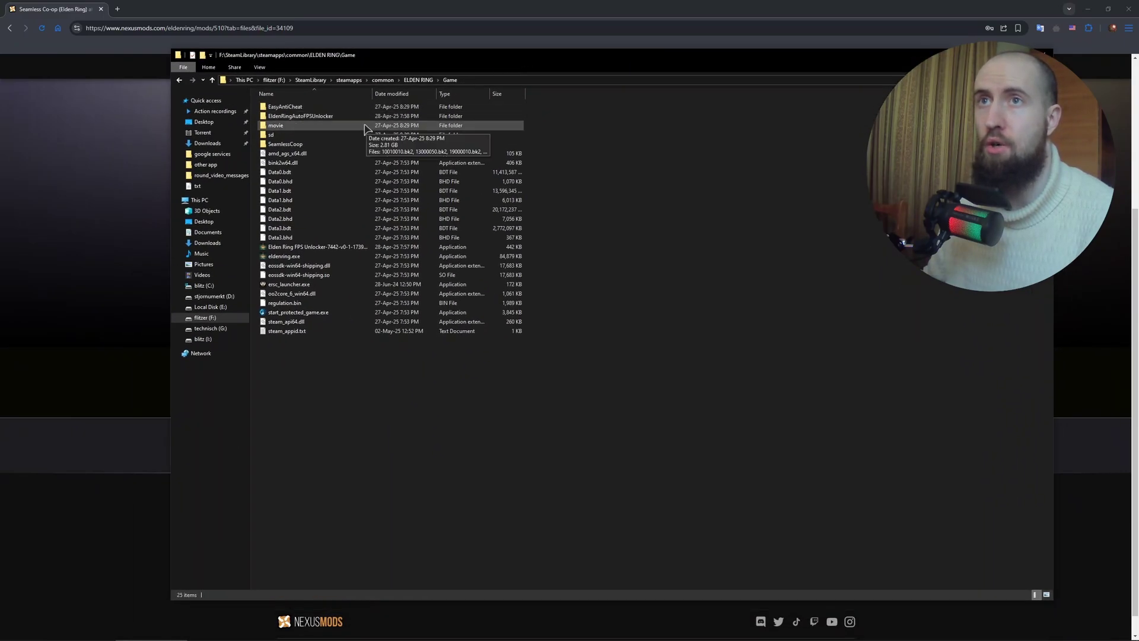
Inspect the SeamlessCoop folder, then select ersc_launcher.exe back in the Game folder.
double_click(318, 144)
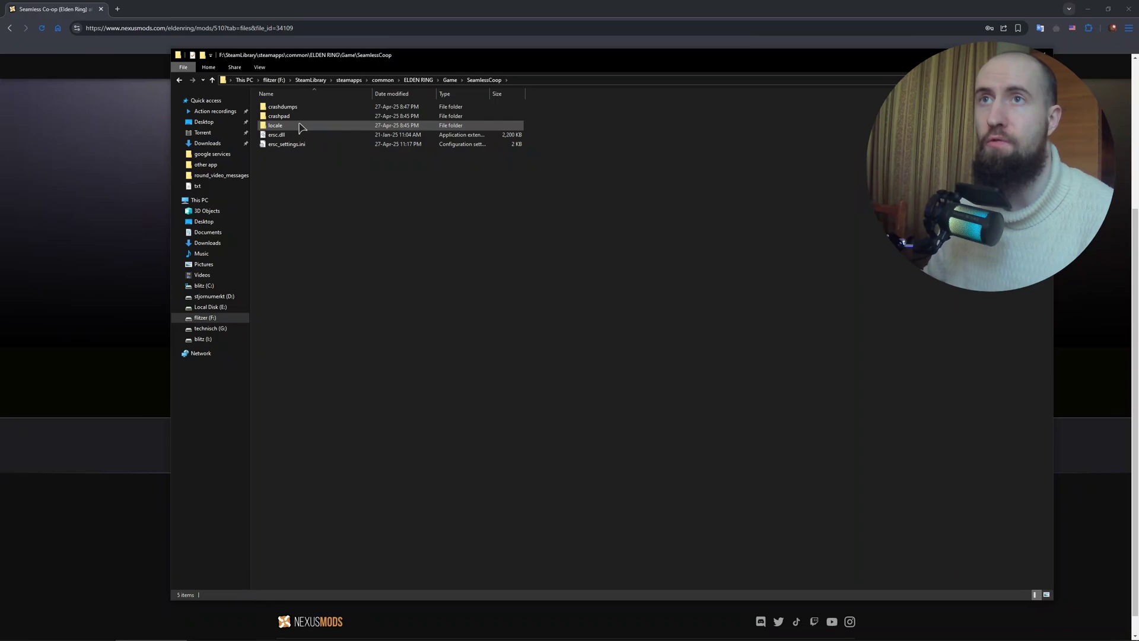
click(180, 80)
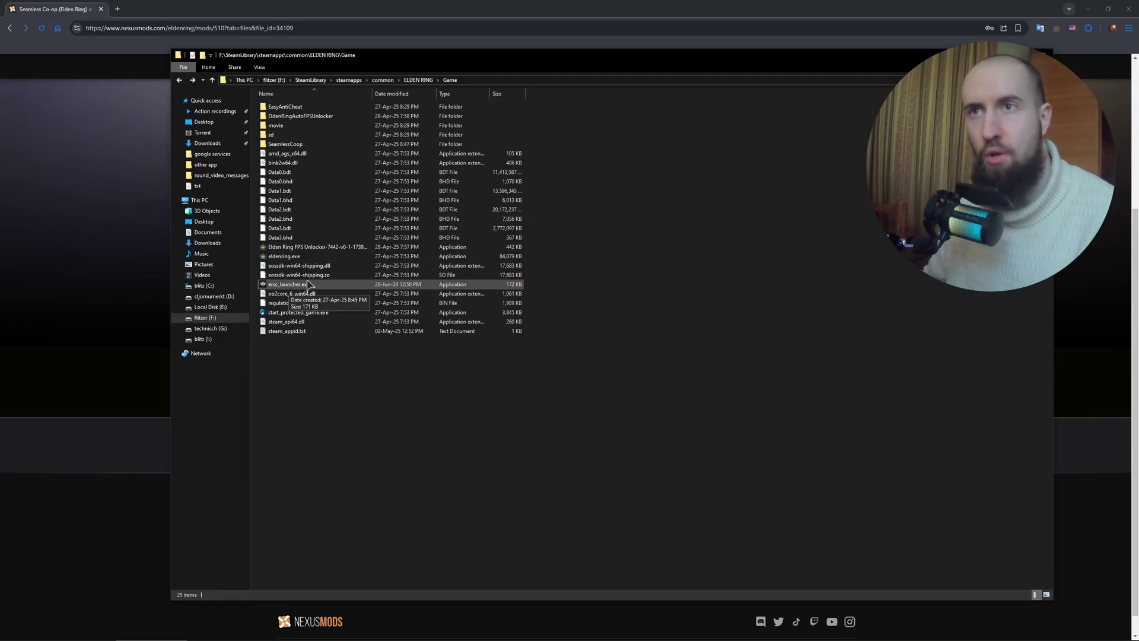
click(303, 285)
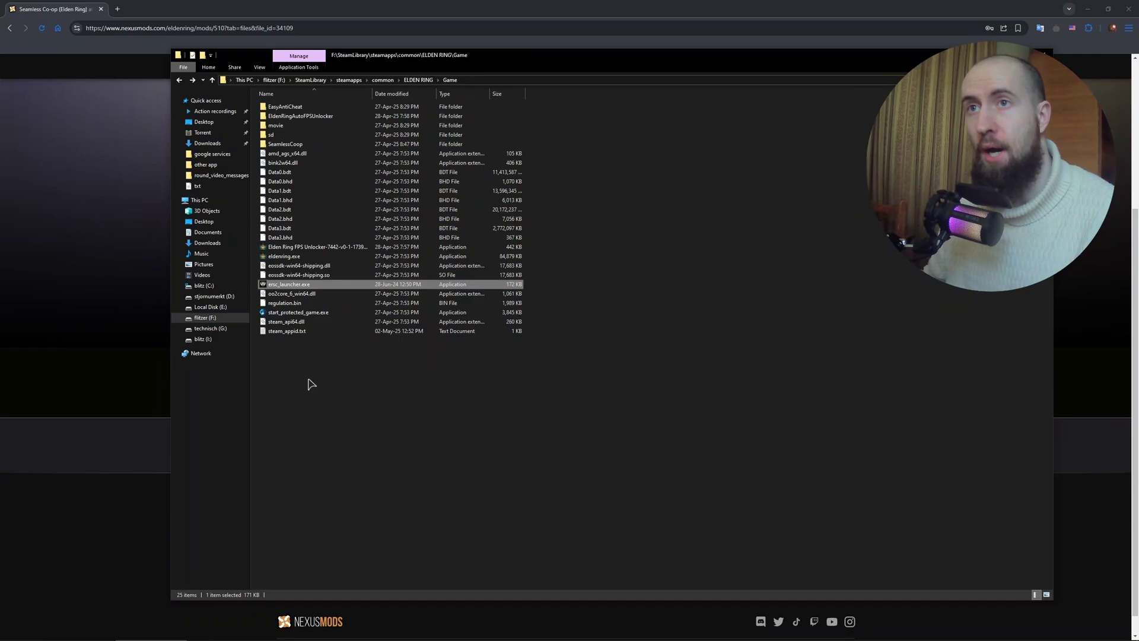